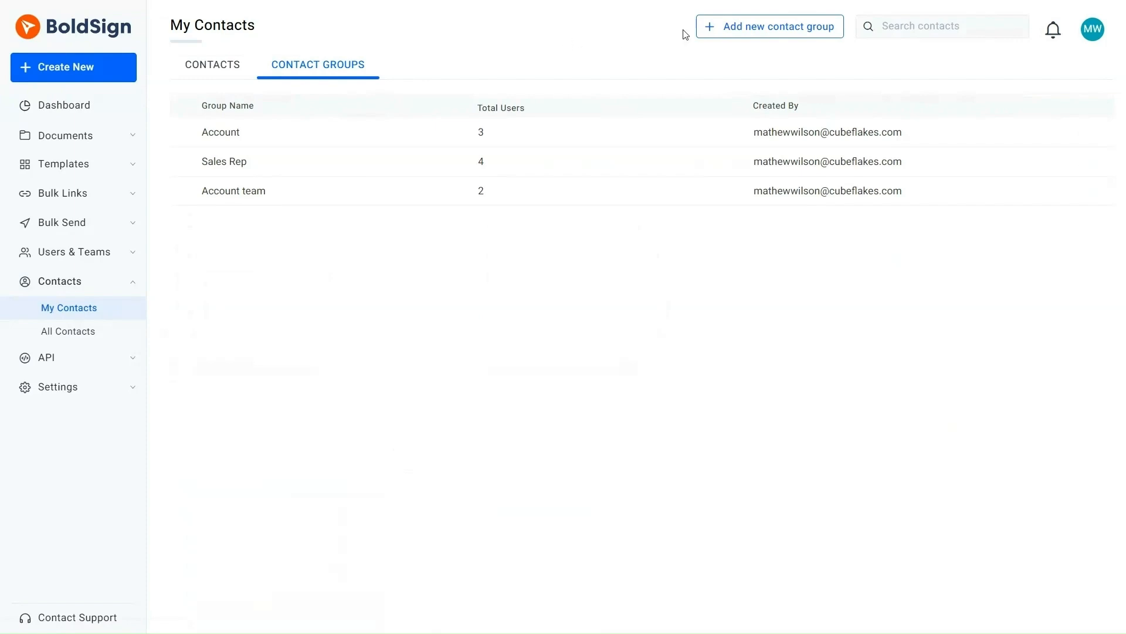
# - Start a new contact group named Attorneys with four member rows
pyautogui.click(725, 28)
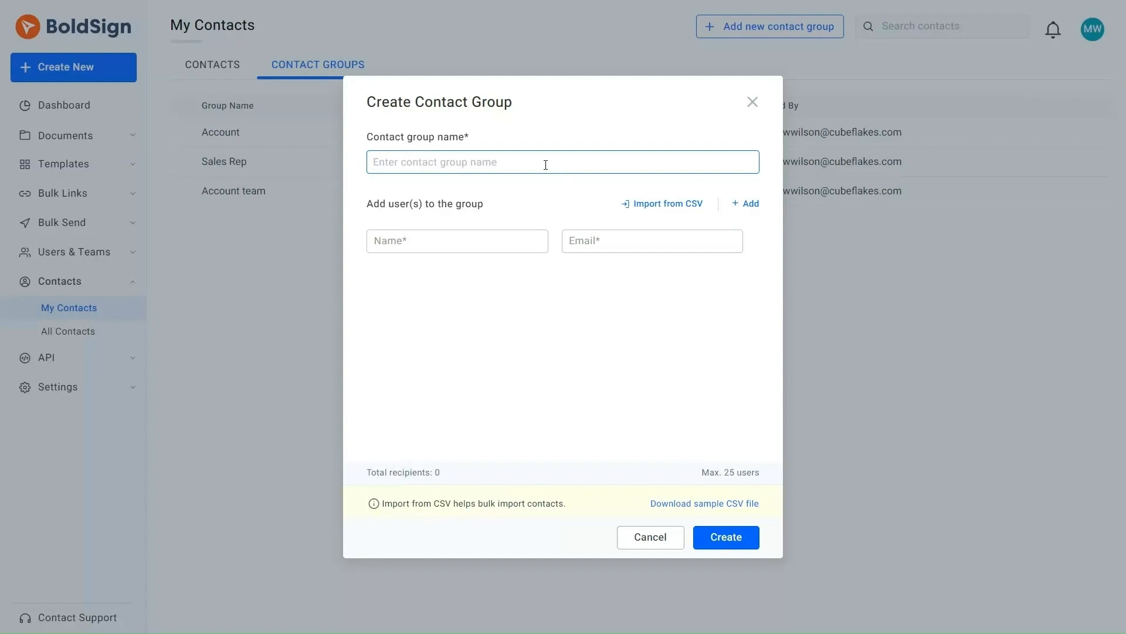
pyautogui.write('Attorneys')
pyautogui.click(751, 205)
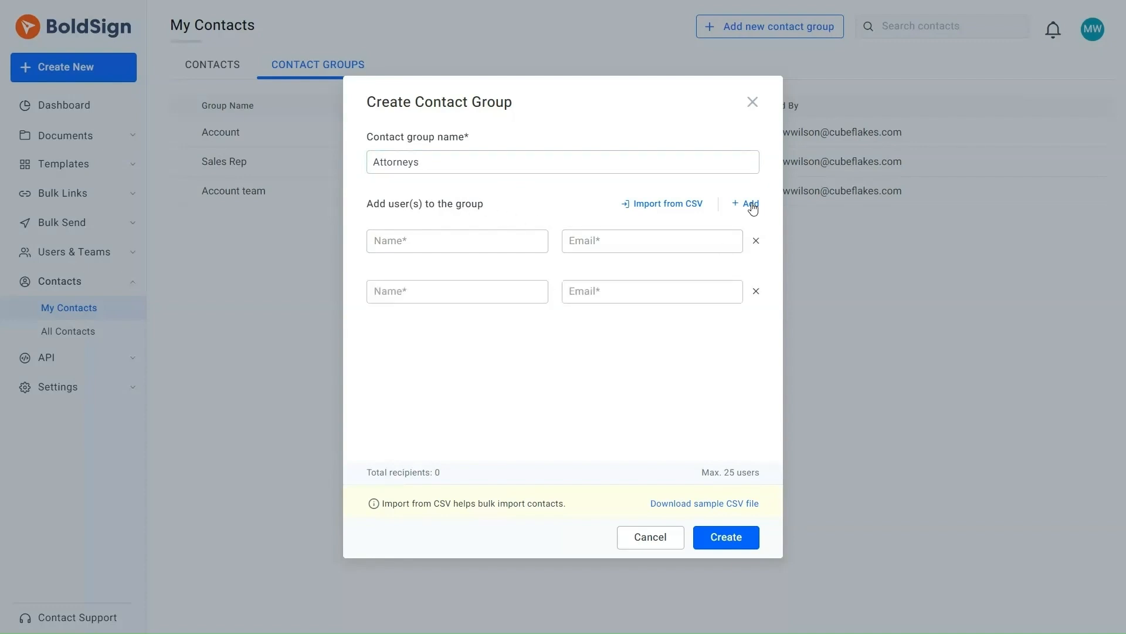
pyautogui.click(751, 205)
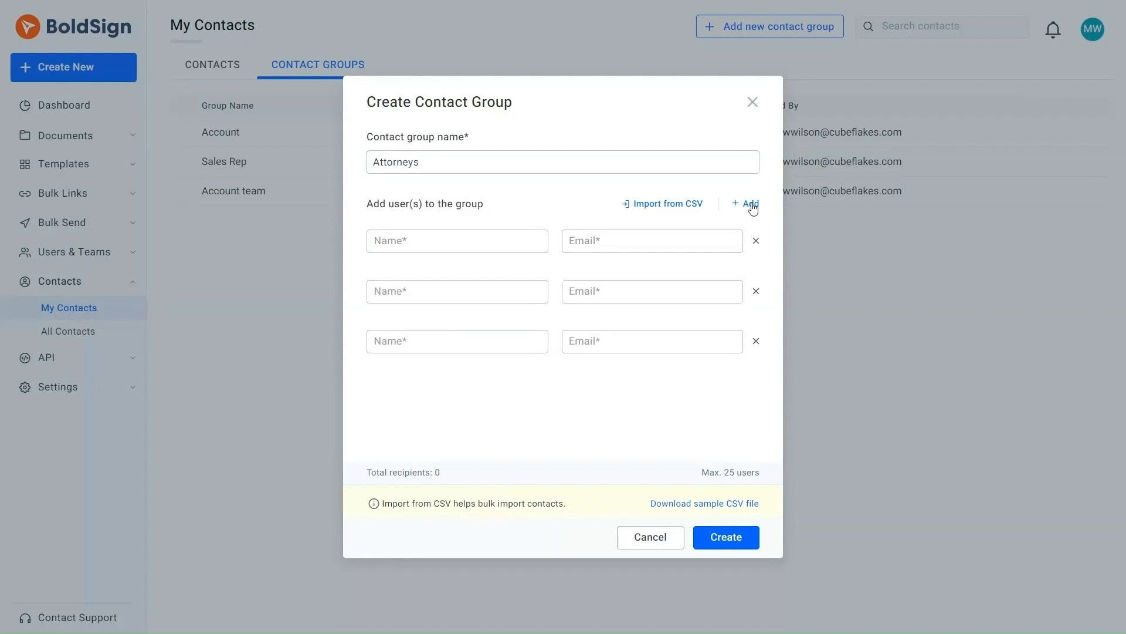
pyautogui.click(751, 204)
# - Enter the first two members' names and e-mail addresses
pyautogui.click(491, 241)
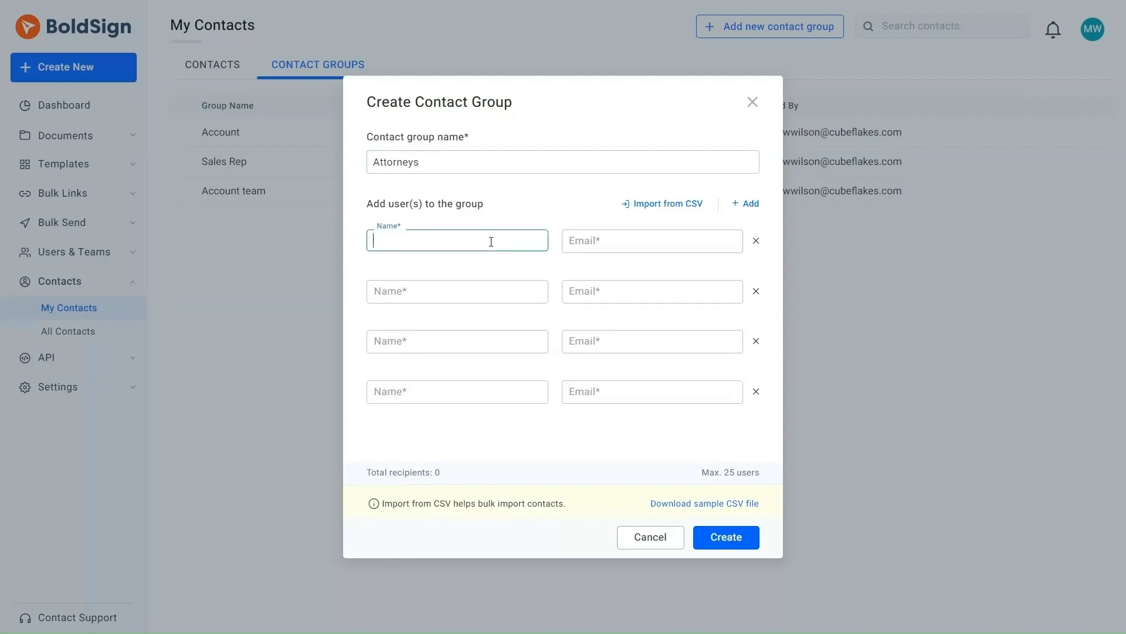
pyautogui.click(578, 246)
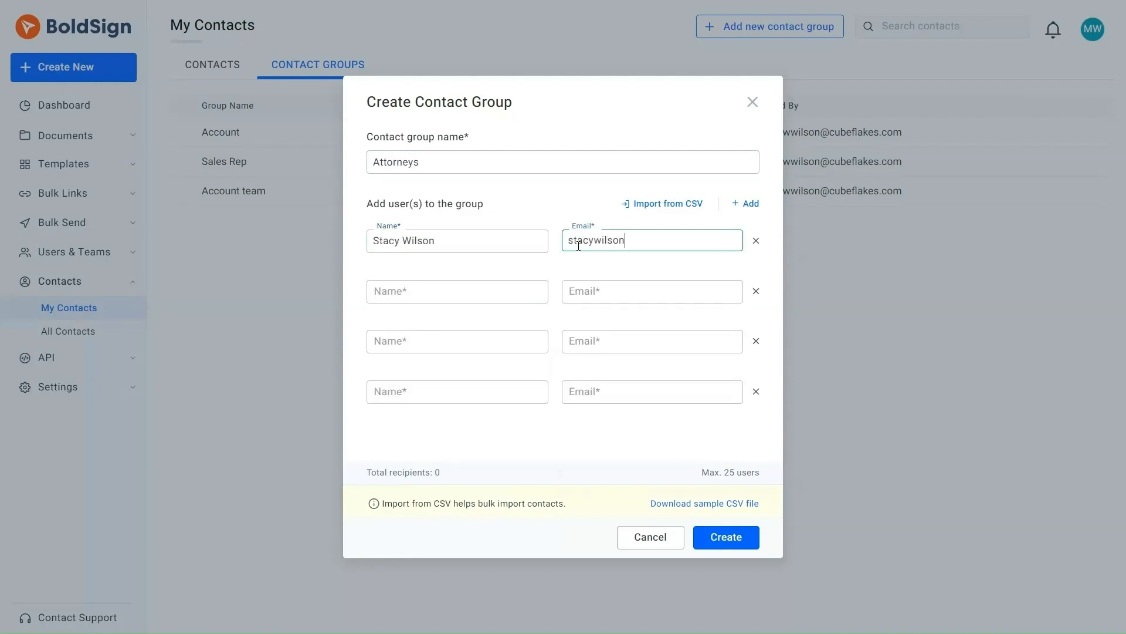
pyautogui.click(411, 292)
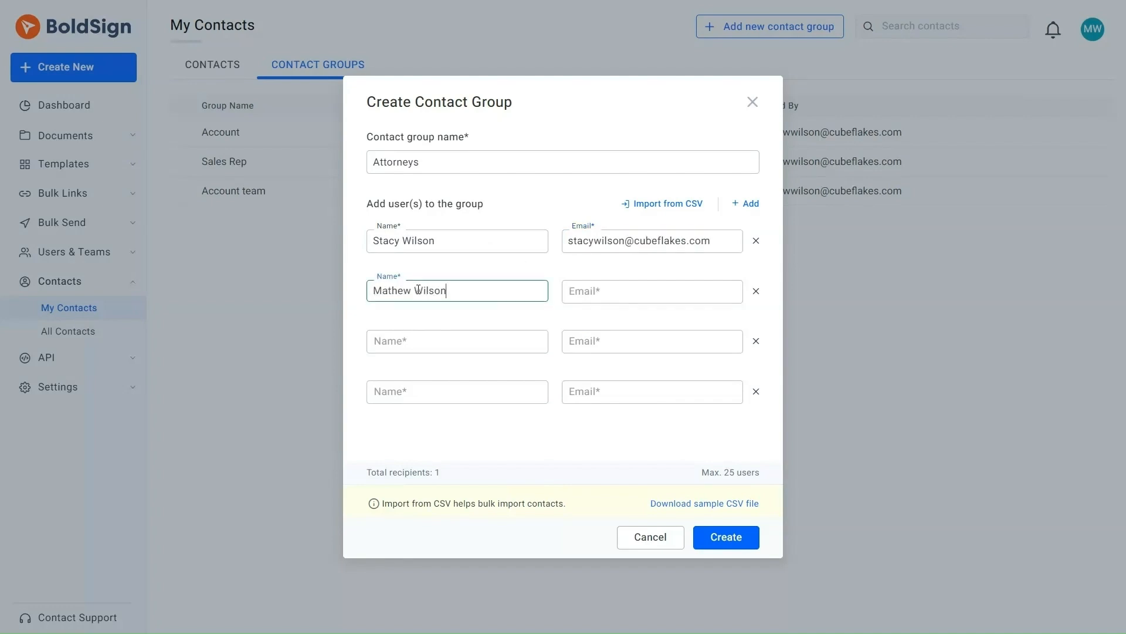
pyautogui.click(575, 292)
# - Enter the third and fourth members' names and e-mails, then create the group
pyautogui.click(415, 340)
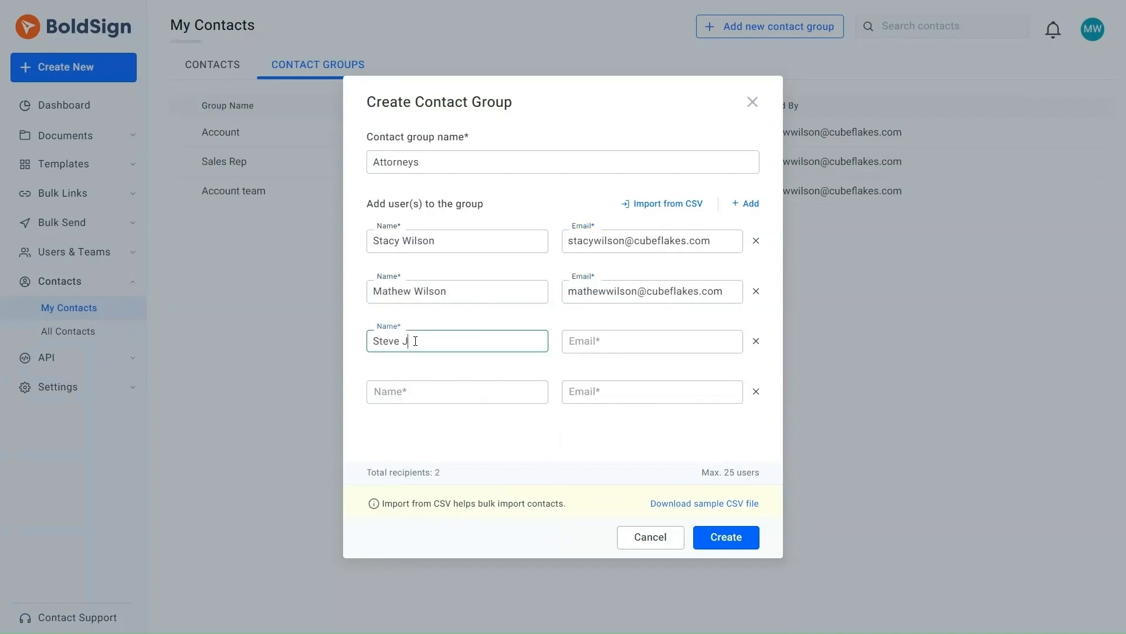
pyautogui.click(577, 341)
pyautogui.click(383, 391)
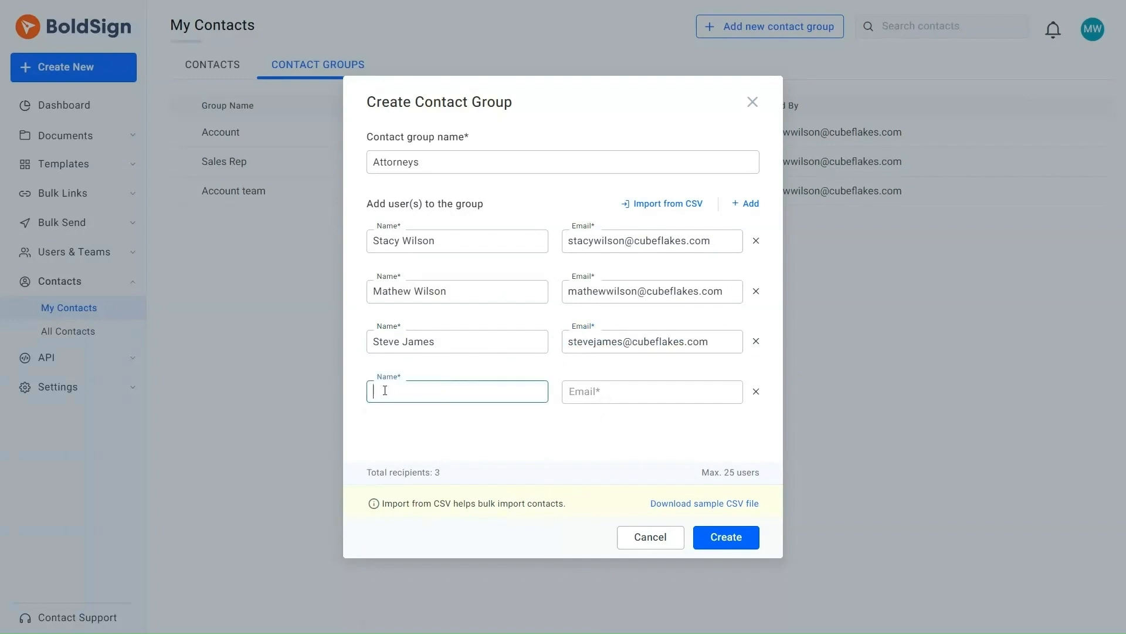
pyautogui.click(577, 392)
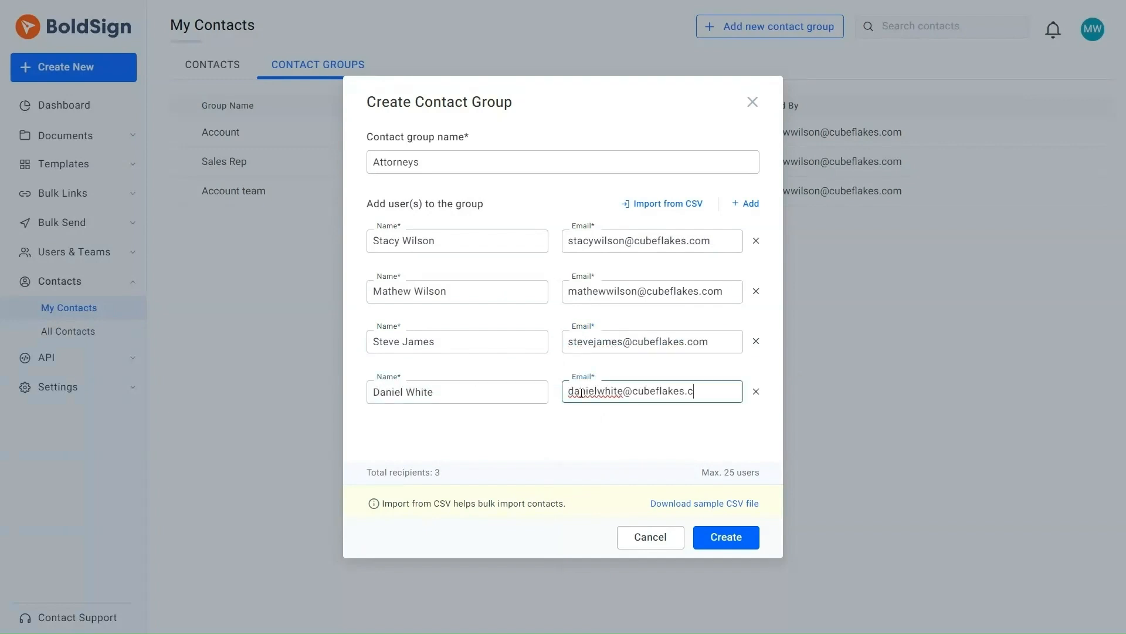
pyautogui.click(708, 416)
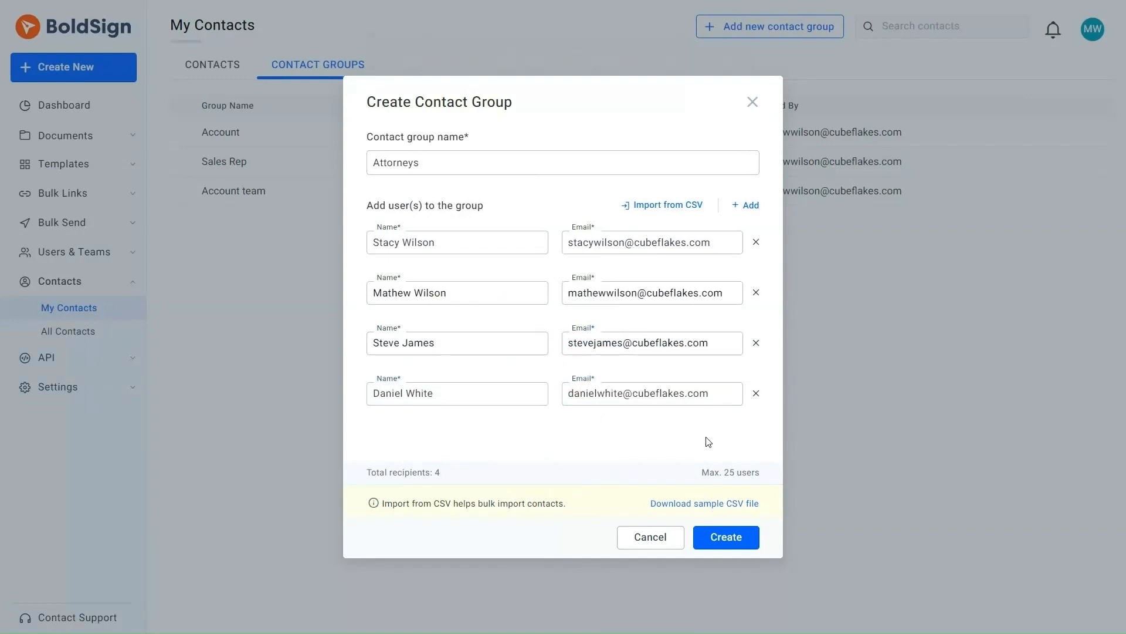
pyautogui.click(726, 535)
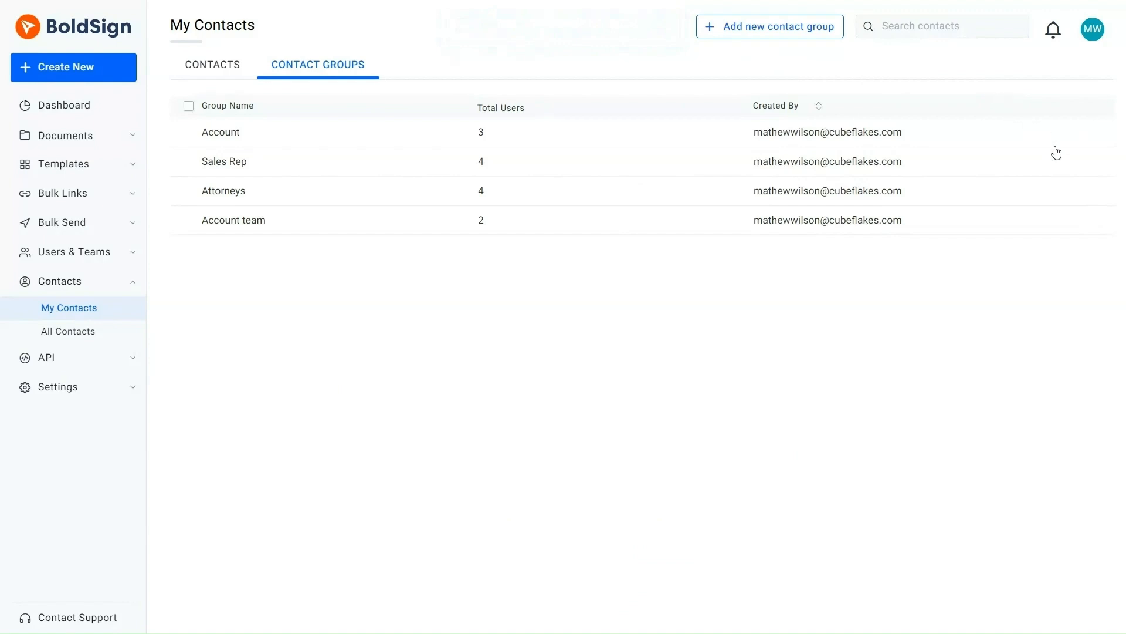
# - From the dashboard, start a new document to send for signing
pyautogui.click(1084, 193)
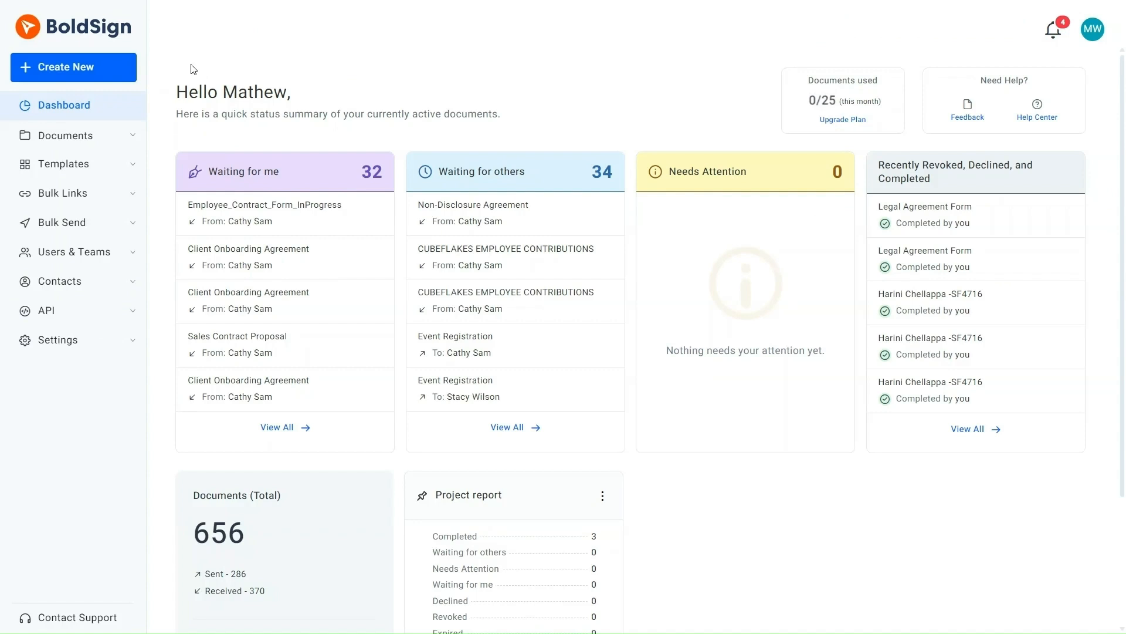
pyautogui.click(105, 69)
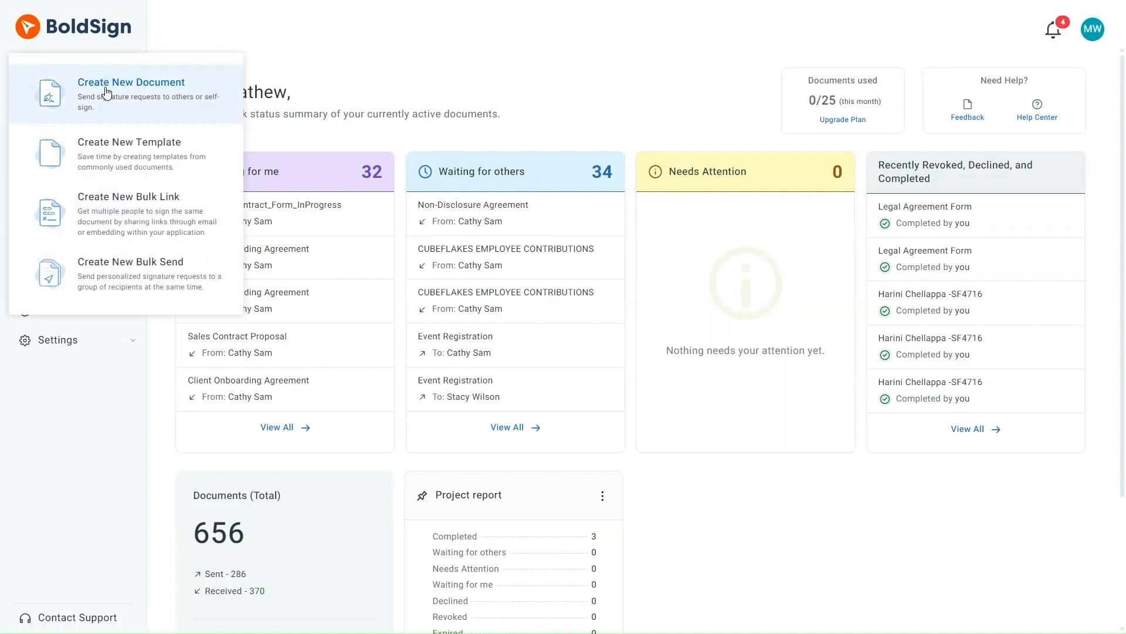
pyautogui.click(106, 89)
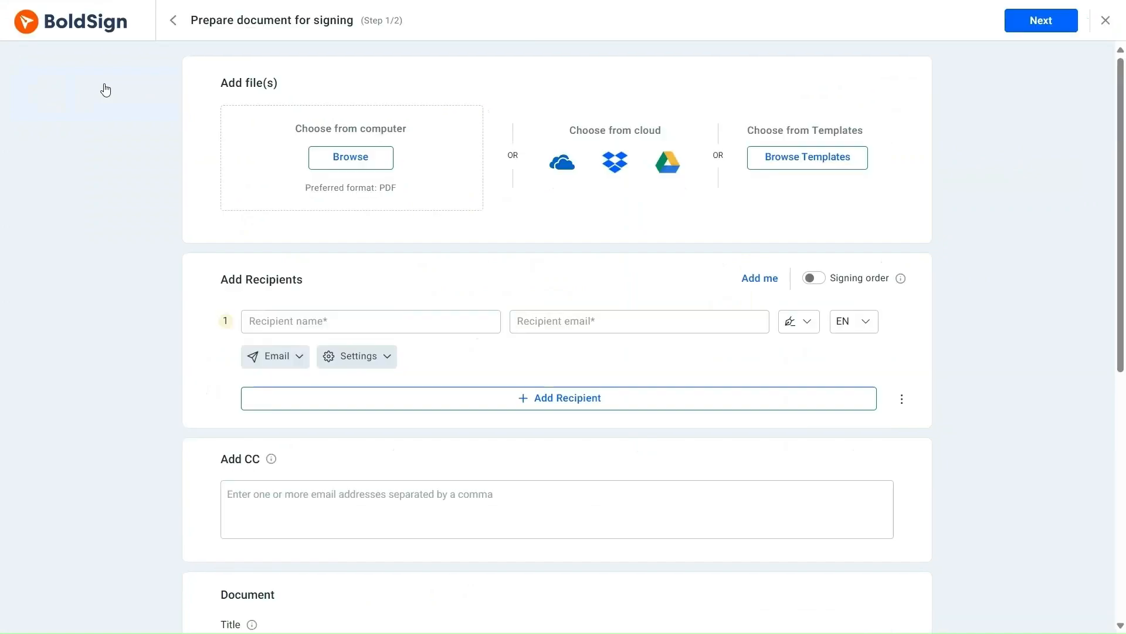
# - Upload Legal Agreement Form.pdf from the computer
pyautogui.click(338, 161)
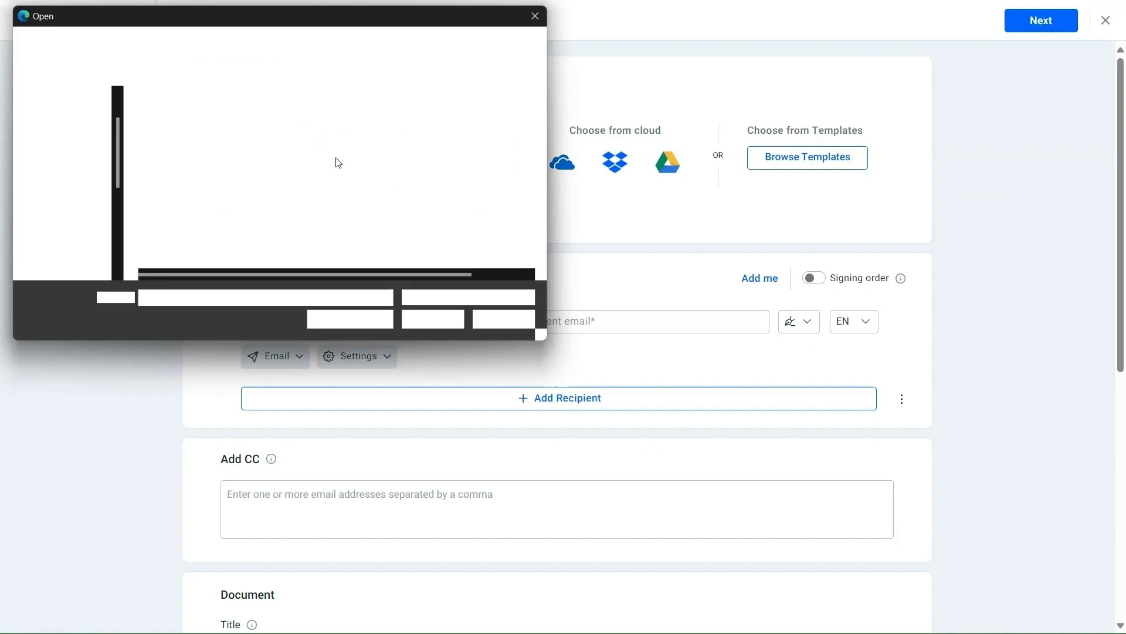
pyautogui.click(281, 121)
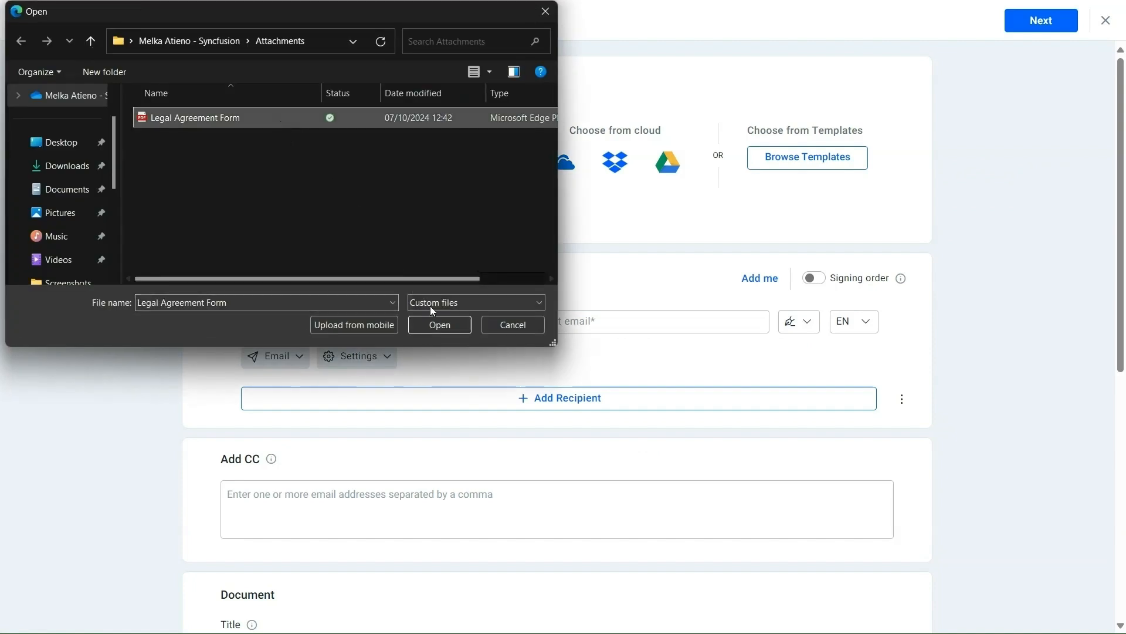
pyautogui.click(442, 322)
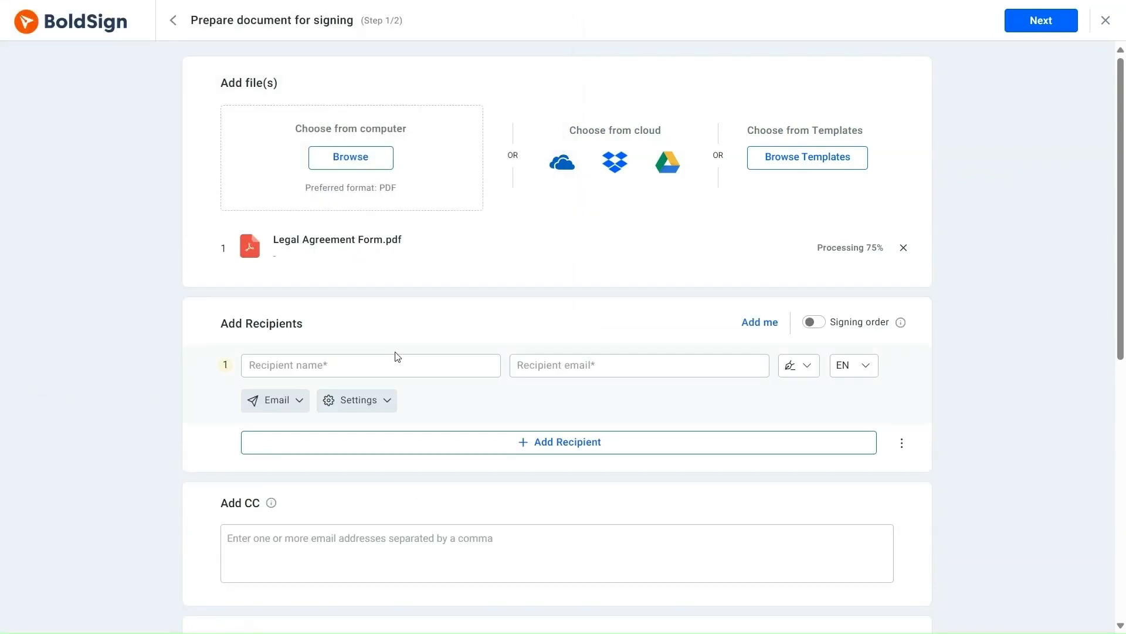
# - Fill in the first recipient by picking a suggested contact
pyautogui.click(386, 364)
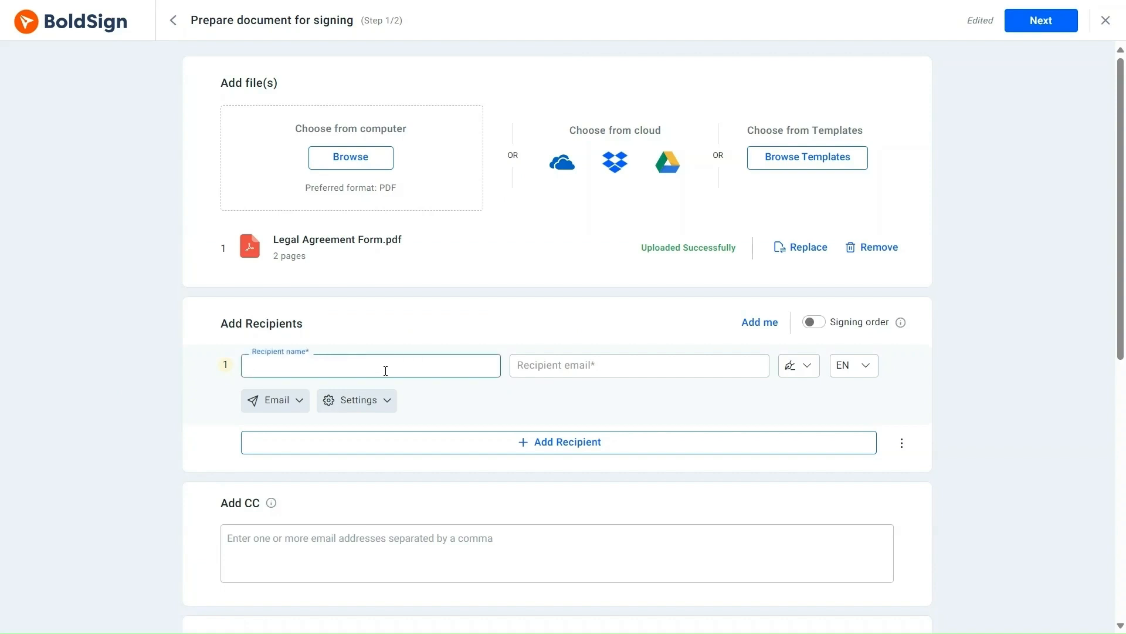
pyautogui.write('cathy')
pyautogui.click(382, 393)
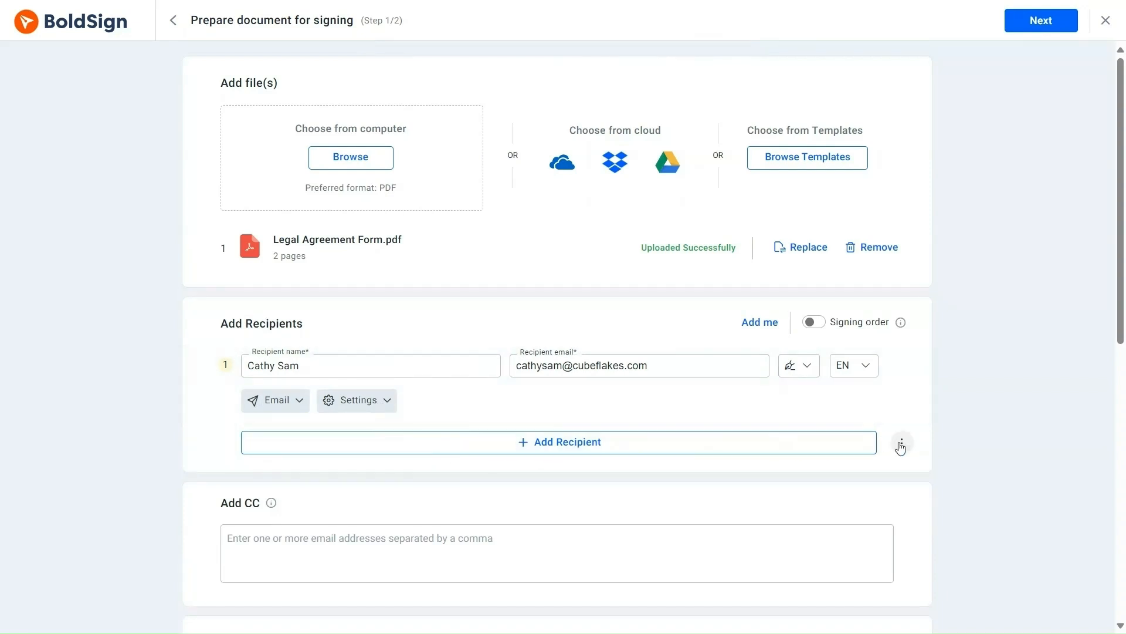
pyautogui.click(901, 446)
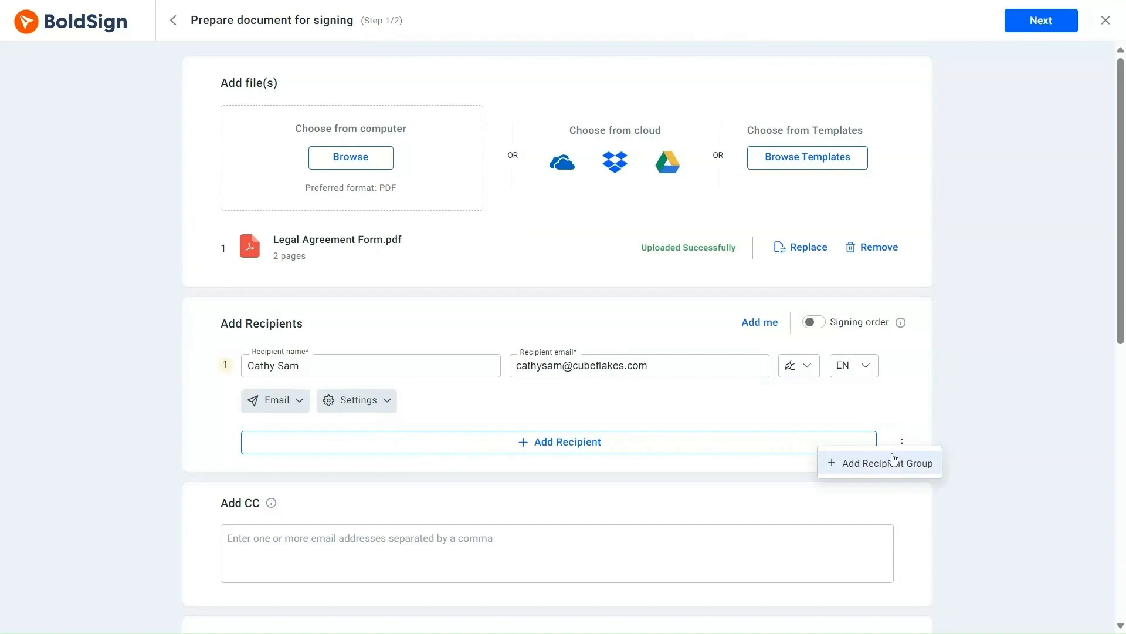
# - Add the existing Attorneys contact group as the second recipient
pyautogui.click(893, 461)
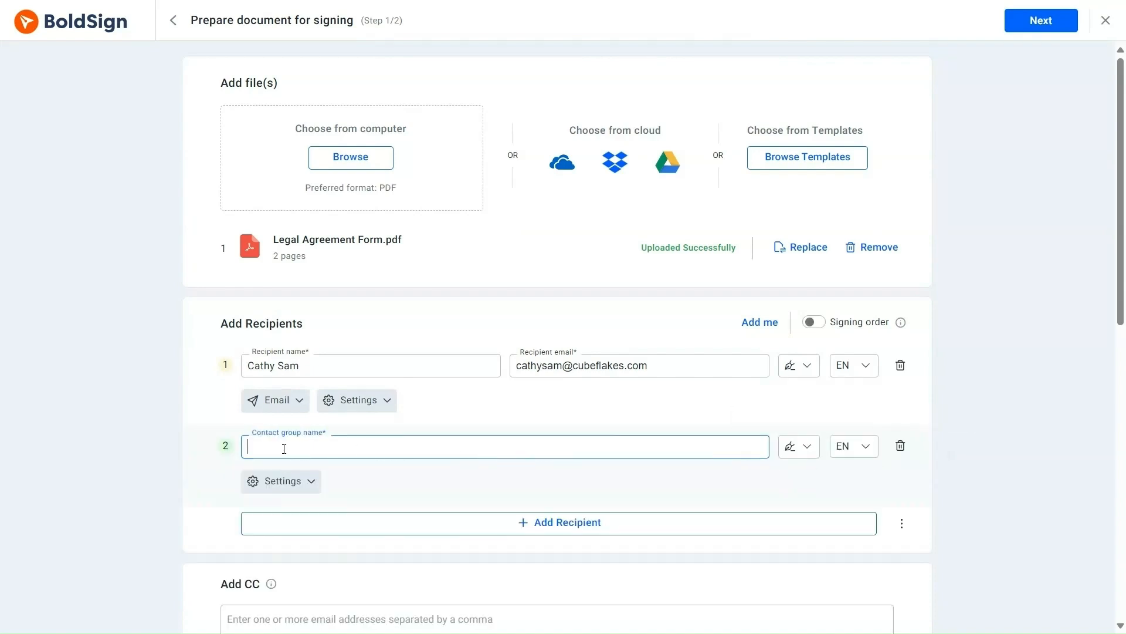
pyautogui.write('Atto')
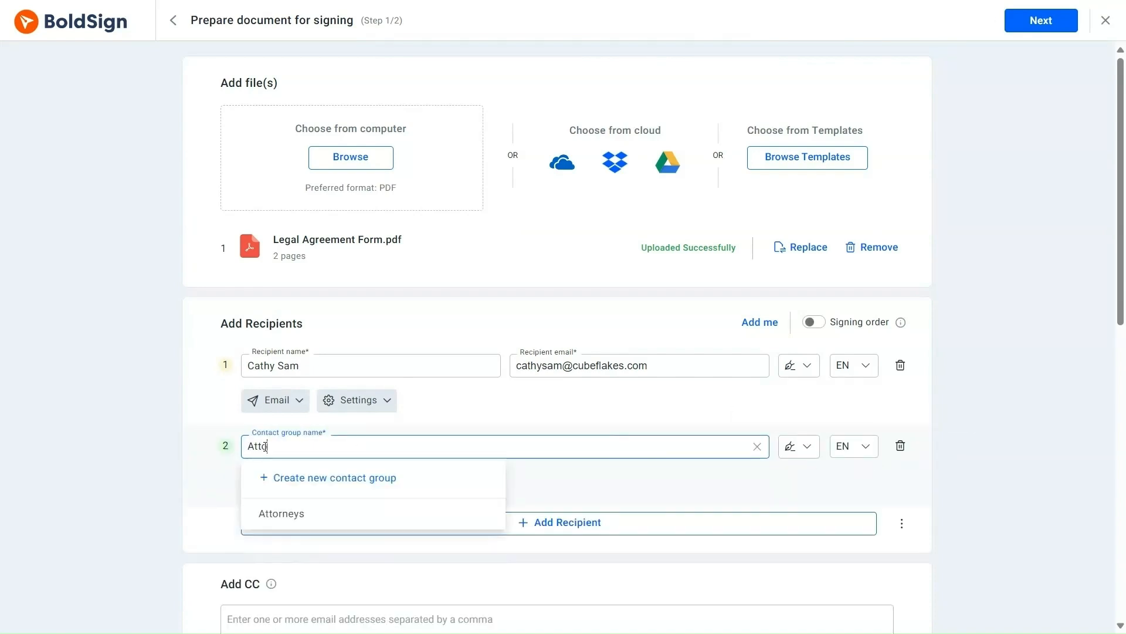
pyautogui.write('rneys')
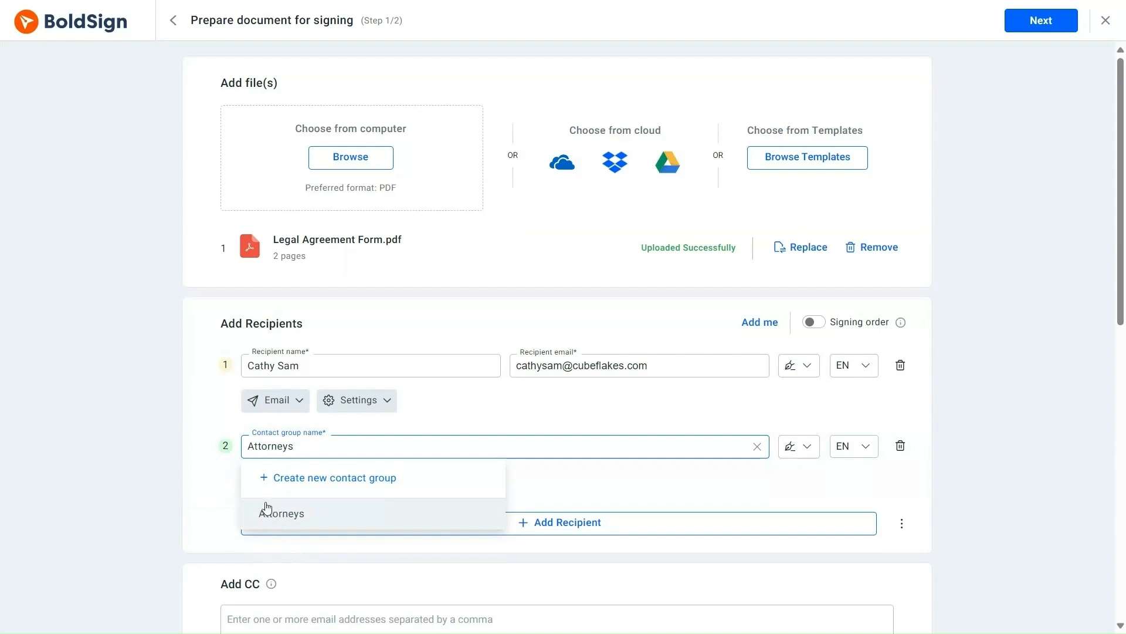
pyautogui.click(294, 484)
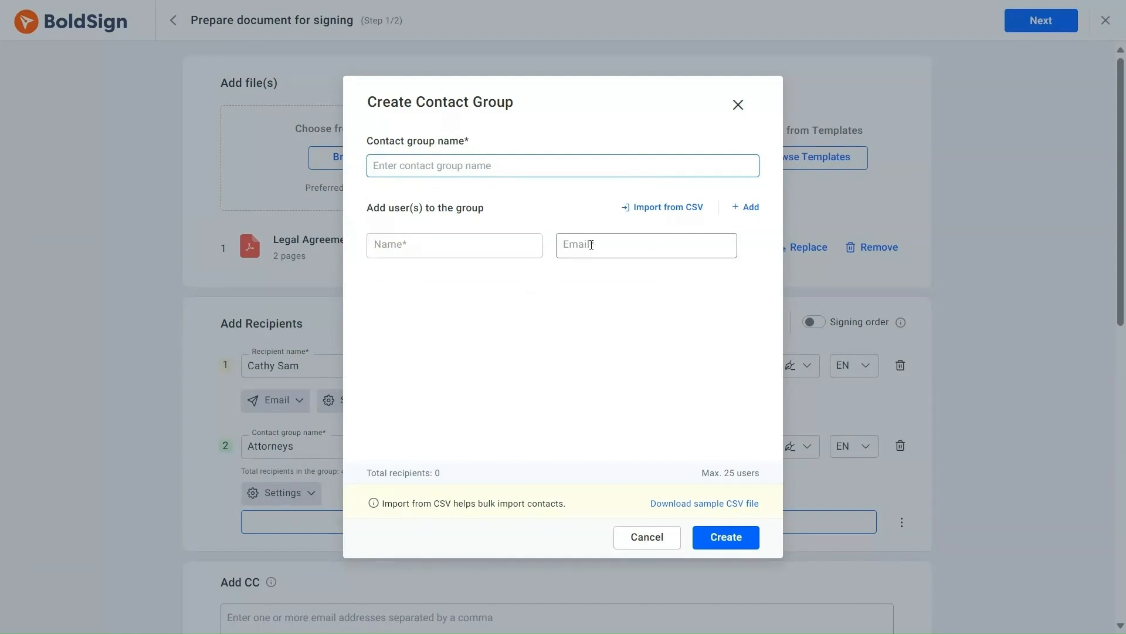
pyautogui.click(638, 541)
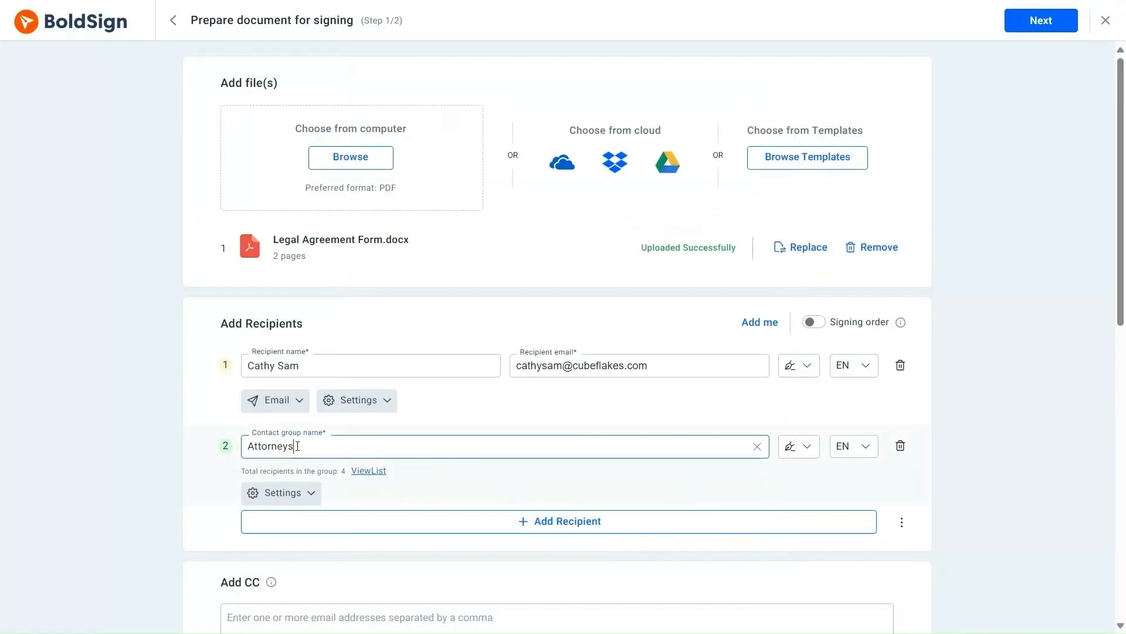
pyautogui.press('BackSpace')
pyautogui.press('BackSpace')
pyautogui.write('ys')
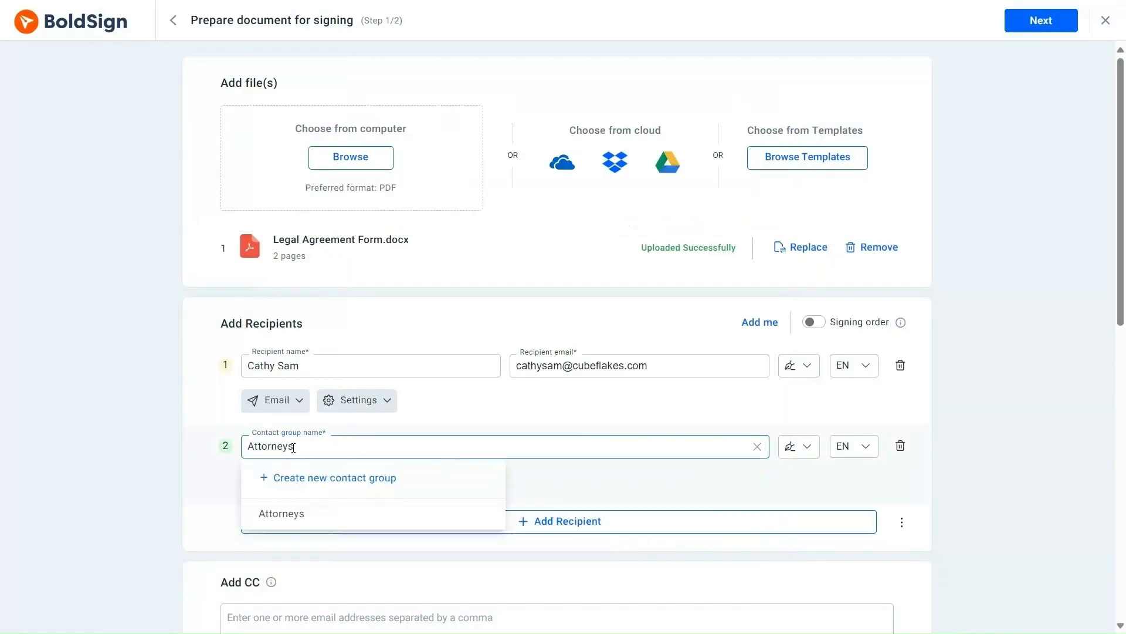
pyautogui.click(278, 519)
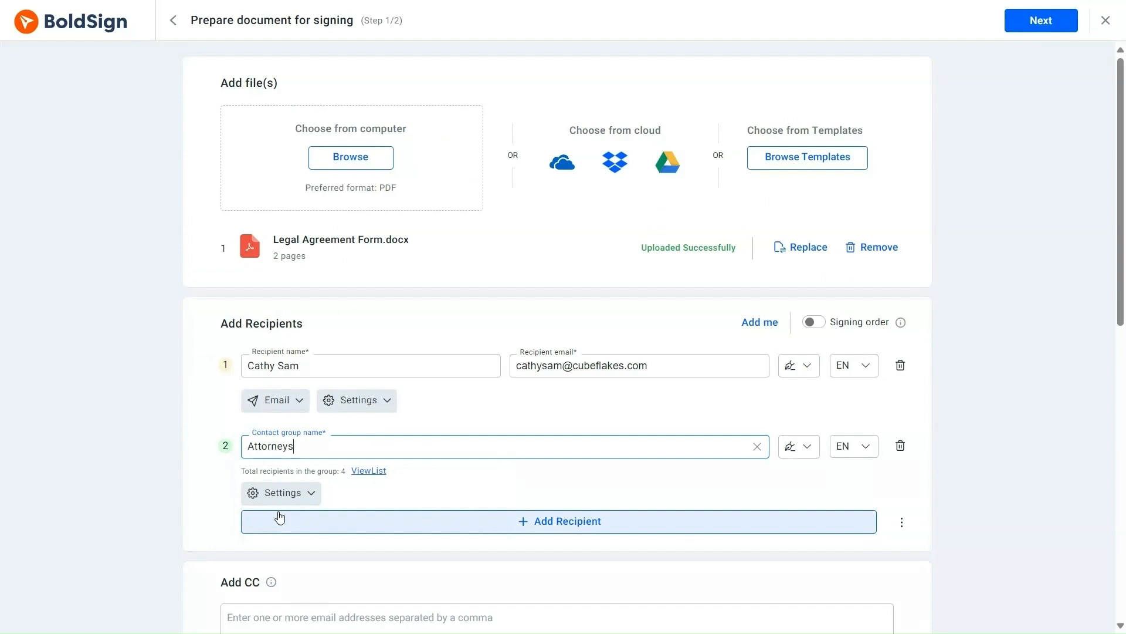
# - Review the Attorneys group's member list and role options, leaving them unchanged
pyautogui.click(357, 476)
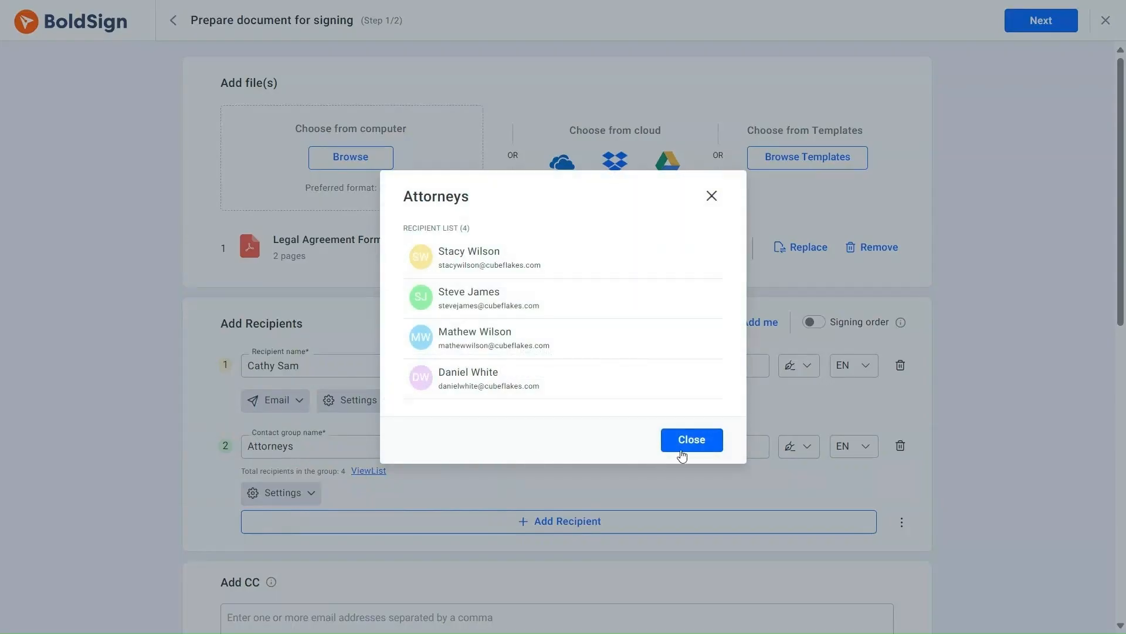
pyautogui.click(683, 450)
pyautogui.click(804, 451)
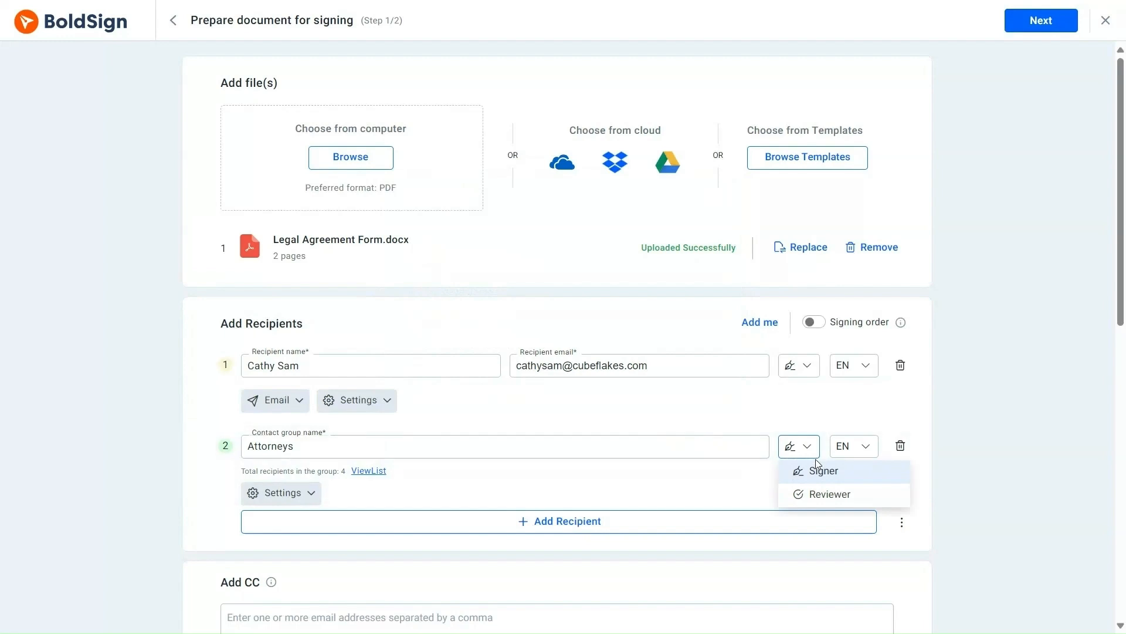
pyautogui.click(850, 446)
# - Inspect the Attorneys group's language choices and recipient settings
pyautogui.click(865, 447)
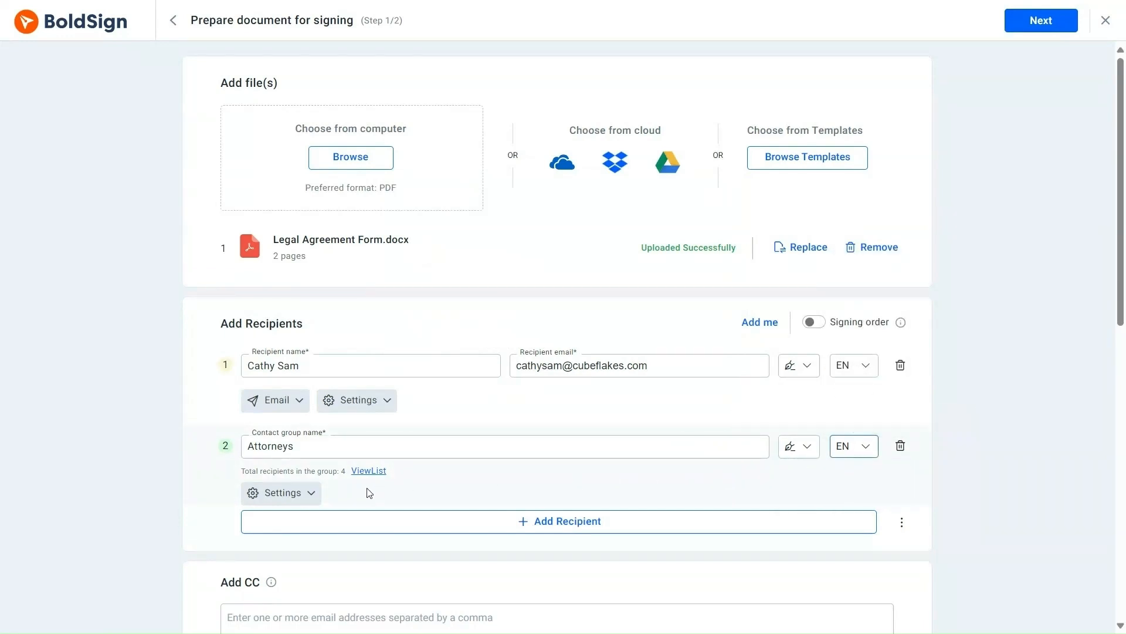
pyautogui.click(310, 494)
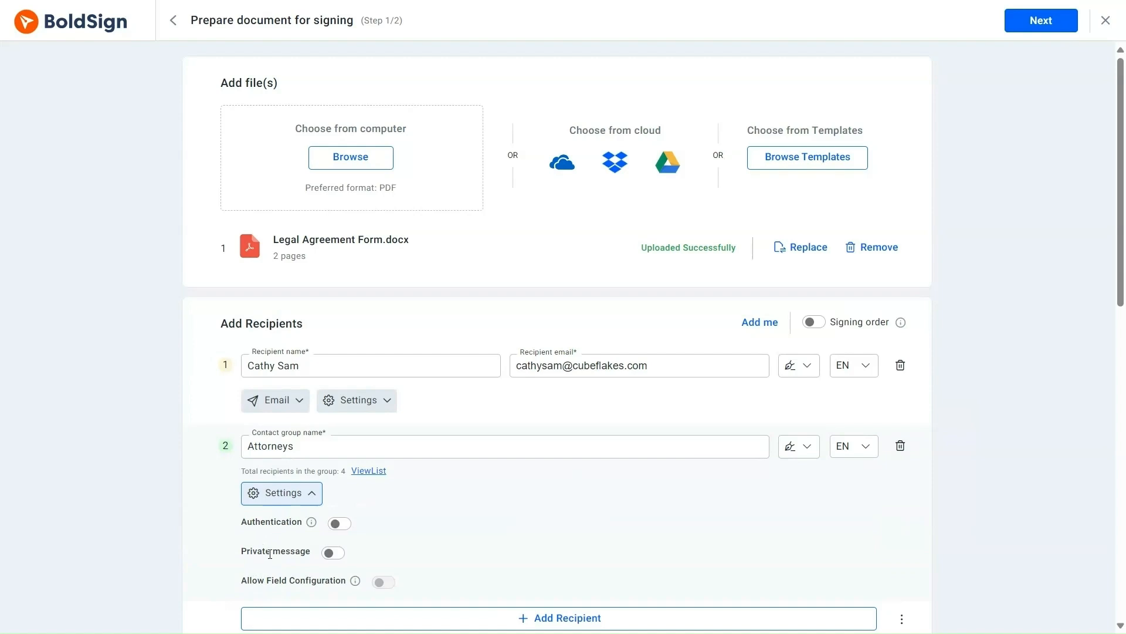
pyautogui.click(312, 496)
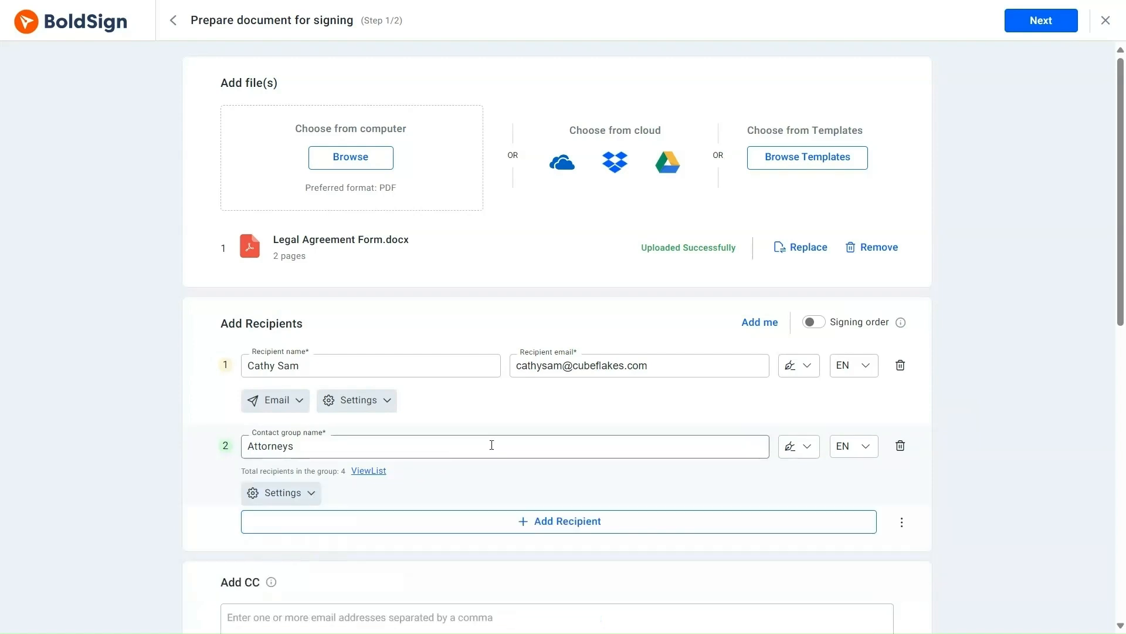
# - Enable signing order with Attorneys signing first, then continue to field configuration
pyautogui.click(817, 325)
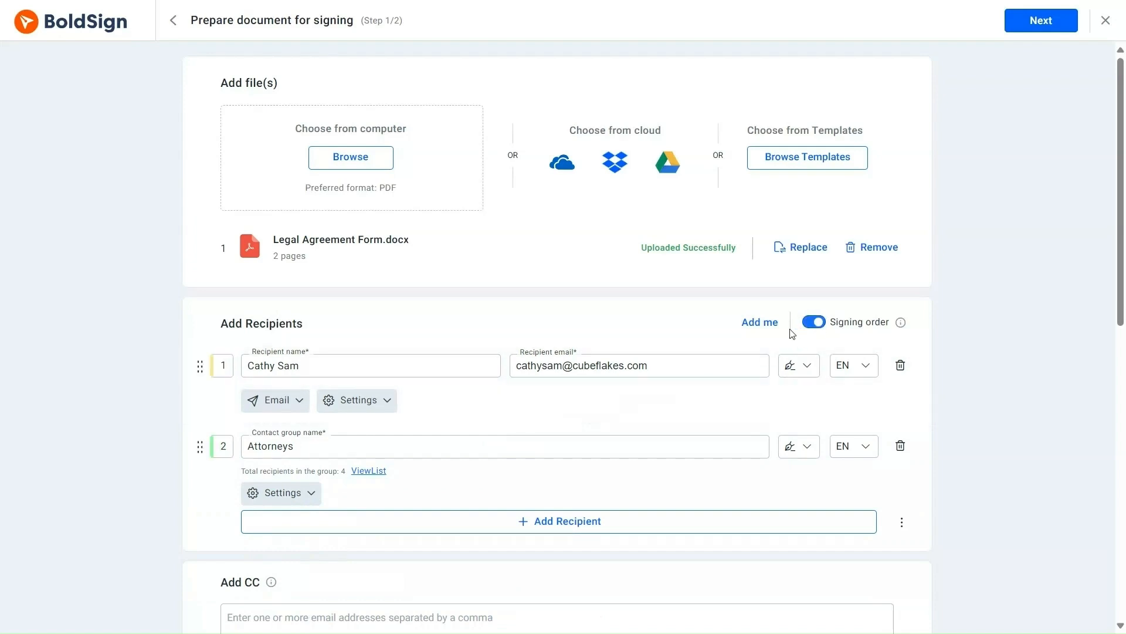
pyautogui.moveTo(199, 449); pyautogui.dragTo(204, 359)
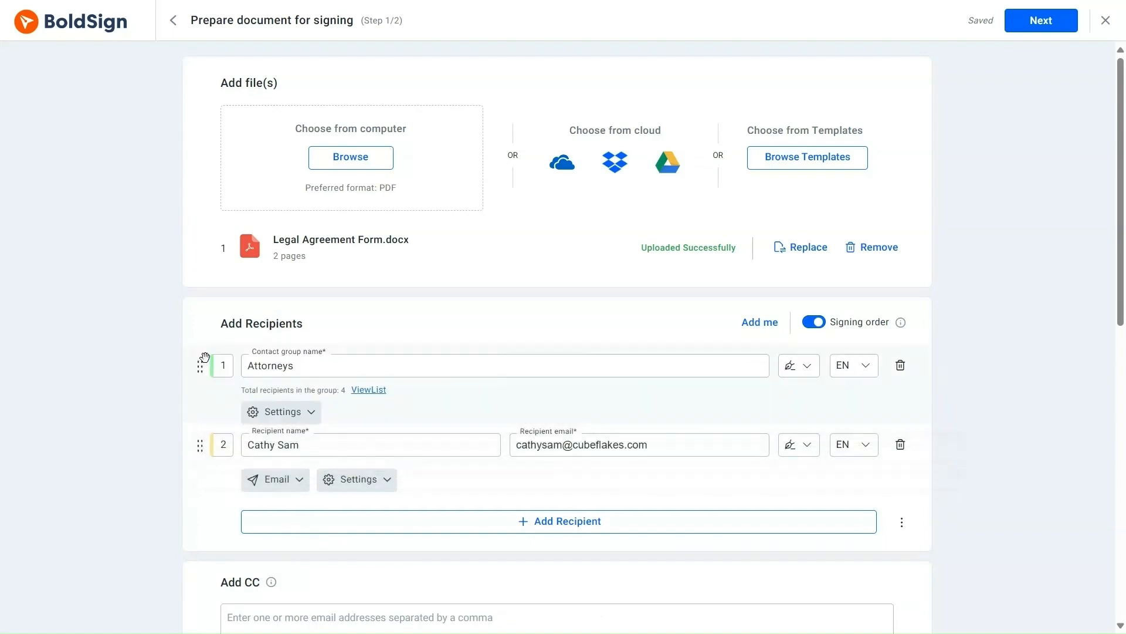
pyautogui.scroll(-10, 435, 365)
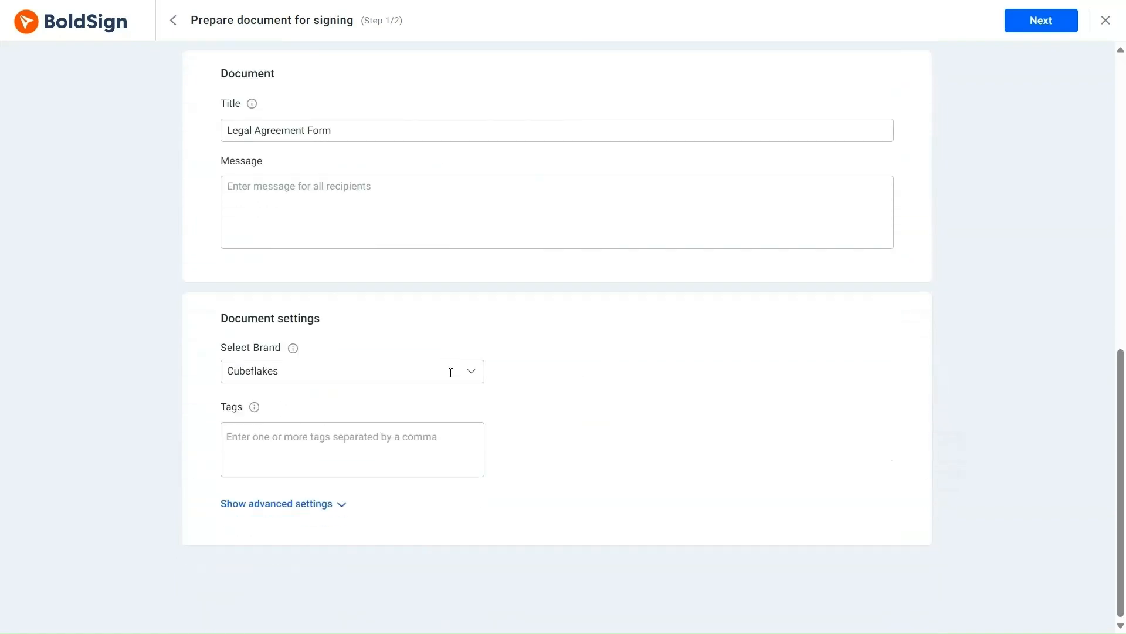
pyautogui.scroll(10, 443, 383)
pyautogui.click(1027, 22)
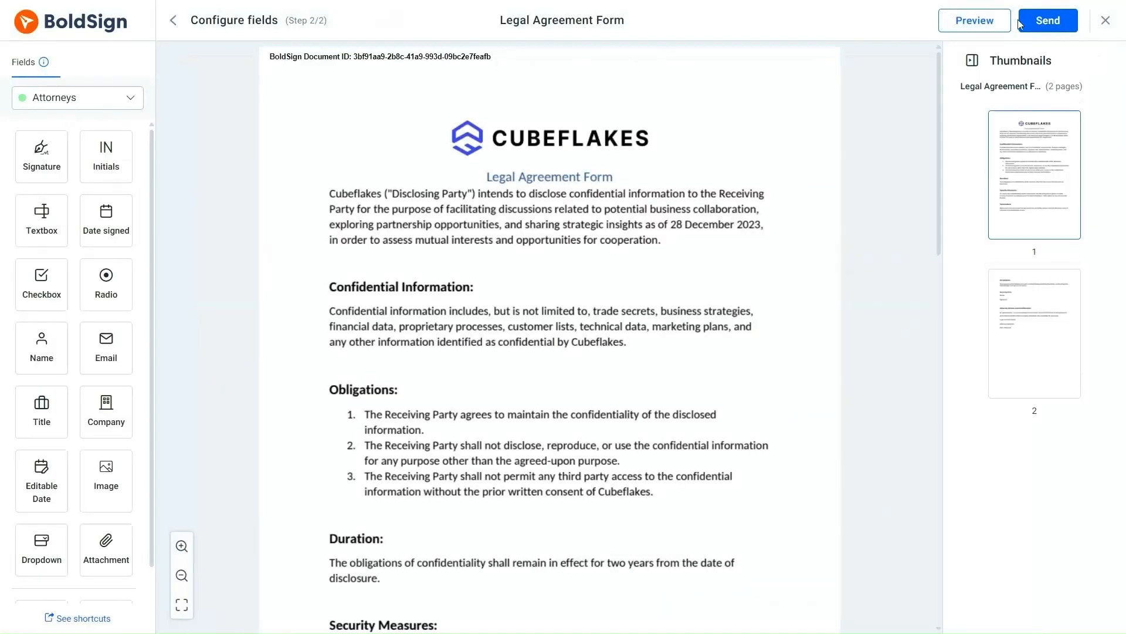
# - Place Name, Signature and Date signed fields for the Attorneys group
pyautogui.click(126, 98)
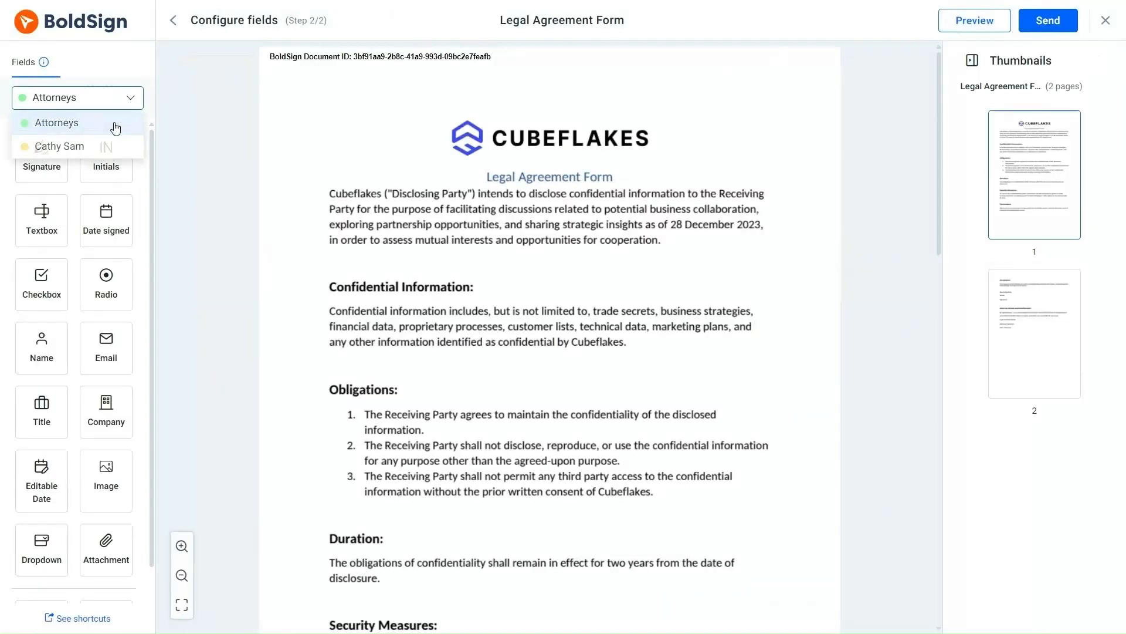
pyautogui.click(117, 120)
pyautogui.scroll(-15, 436, 165)
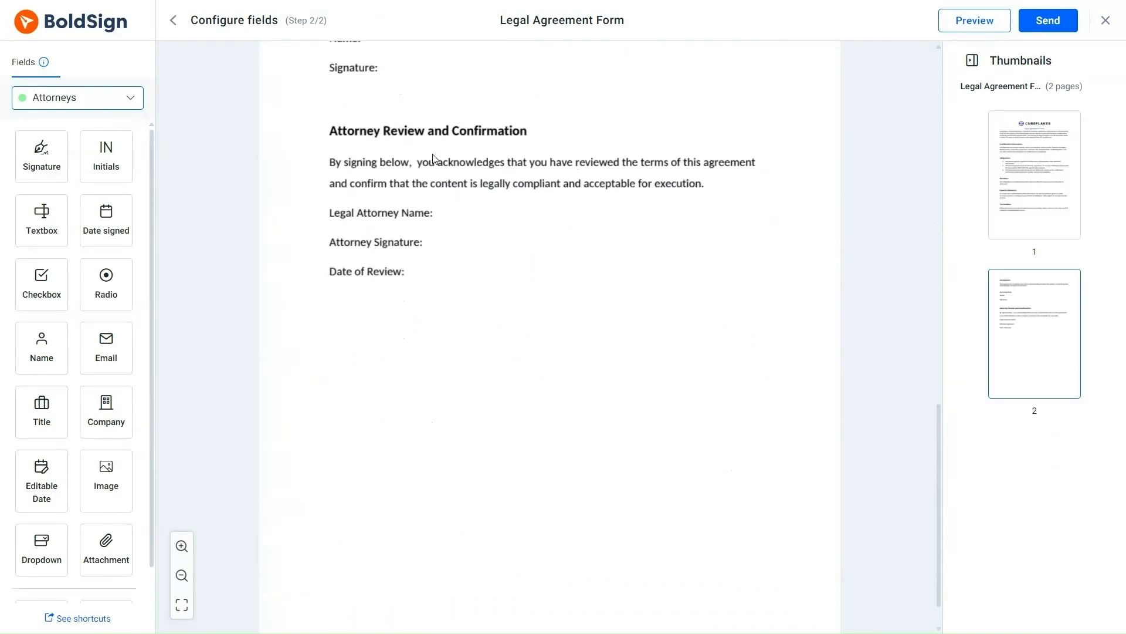
pyautogui.moveTo(41, 347)
pyautogui.mouseDown()
pyautogui.moveTo(413, 251)
pyautogui.moveTo(453, 212)
pyautogui.mouseUp()
pyautogui.moveTo(41, 156); pyautogui.dragTo(471, 242)
pyautogui.moveTo(127, 238); pyautogui.dragTo(457, 271)
pyautogui.scroll(4, 548, 287)
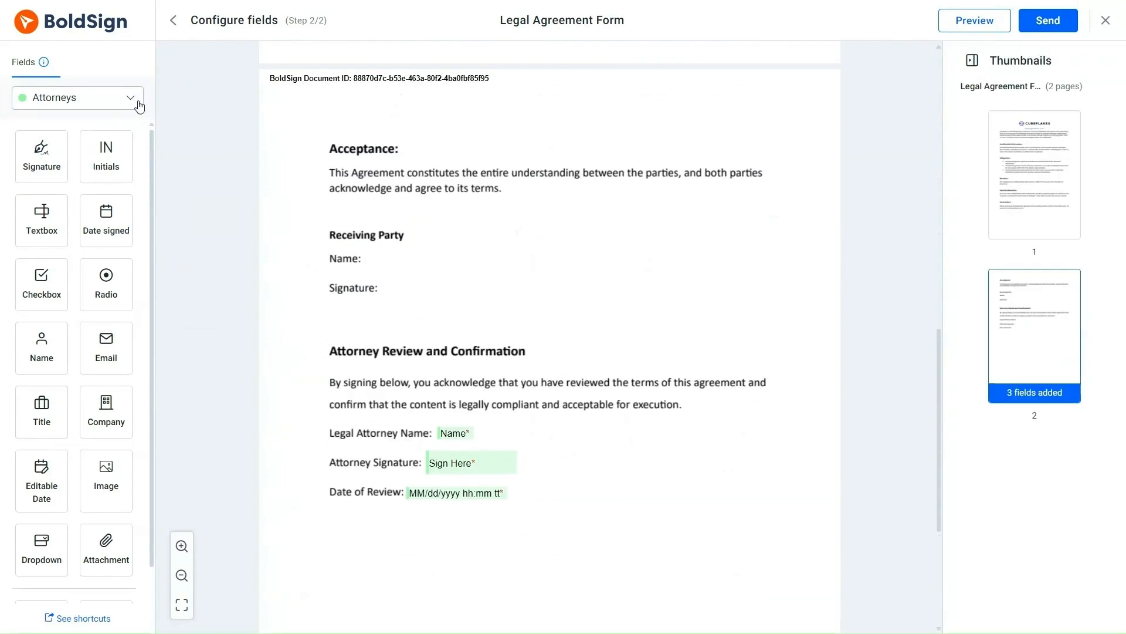
# - Place Name and Signature fields for the individual recipient beside Receiving Party Name
pyautogui.click(105, 97)
pyautogui.click(112, 128)
pyautogui.moveTo(42, 347); pyautogui.dragTo(376, 258)
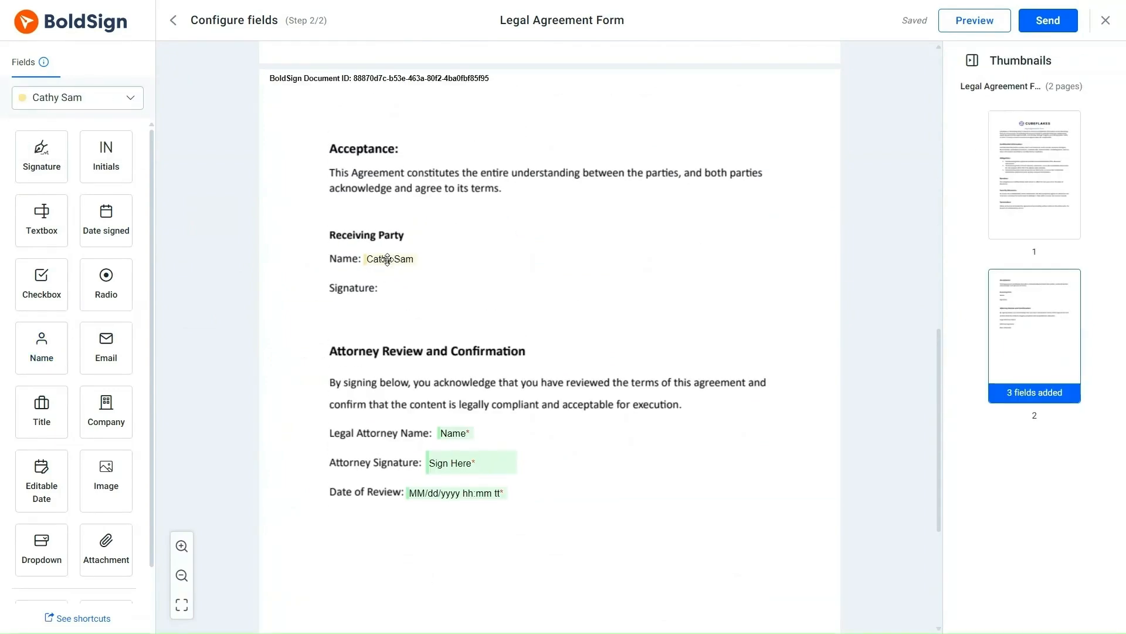
pyautogui.moveTo(41, 156); pyautogui.dragTo(427, 291)
pyautogui.scroll(10, 552, 262)
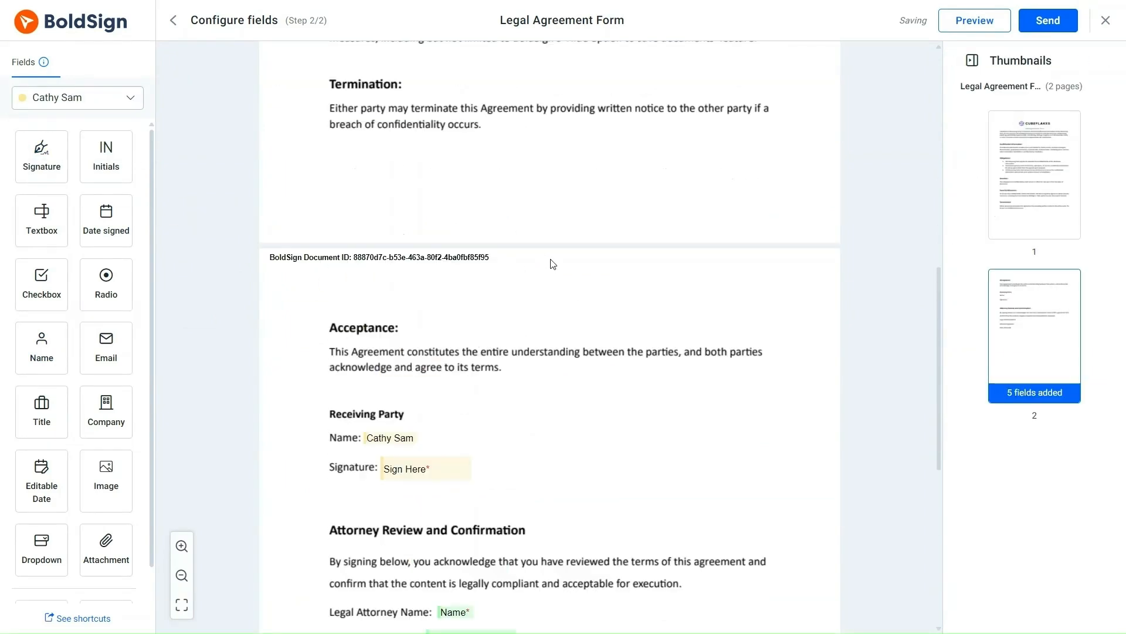
pyautogui.scroll(-8, 551, 262)
pyautogui.scroll(8, 548, 280)
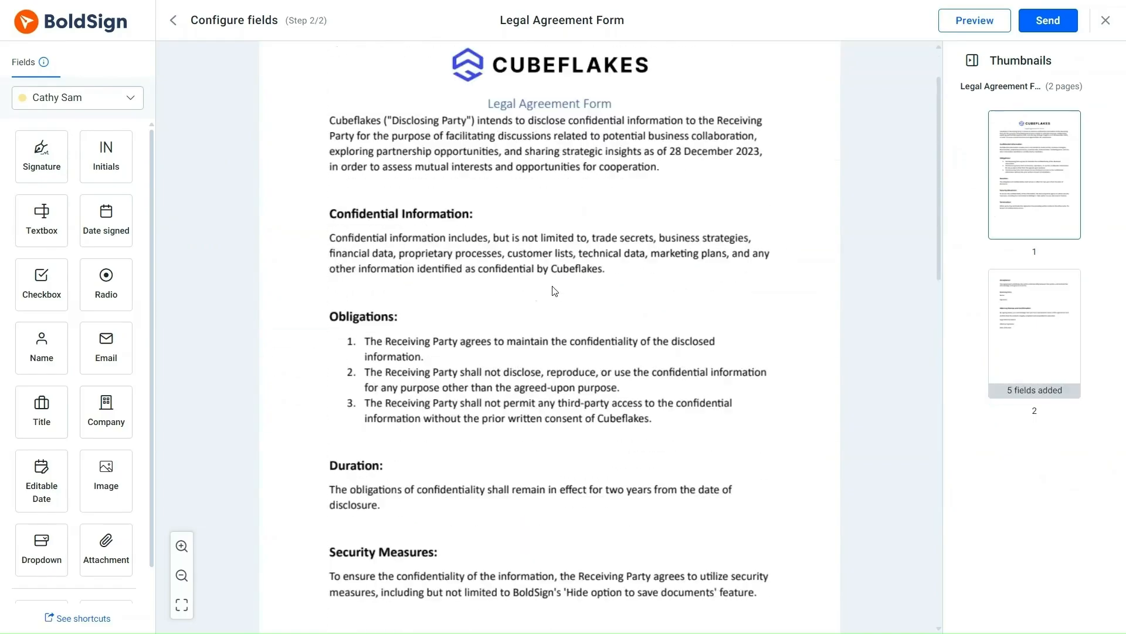
# - Send the Legal Agreement Form and confirm sending
pyautogui.click(1048, 21)
pyautogui.scroll(-1, 831, 217)
pyautogui.click(702, 399)
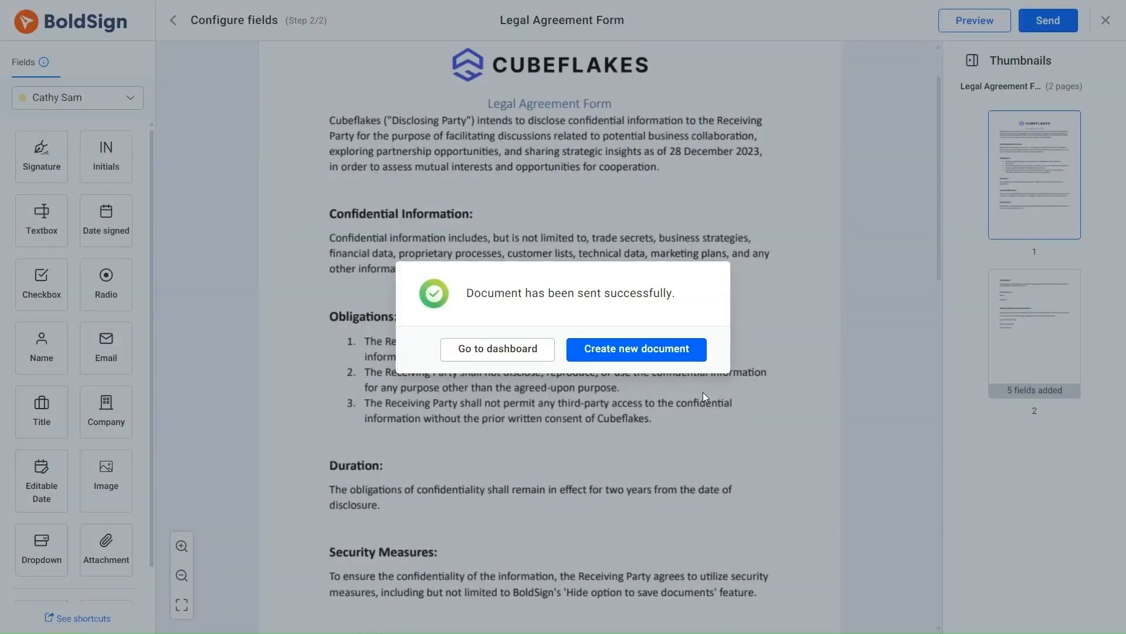